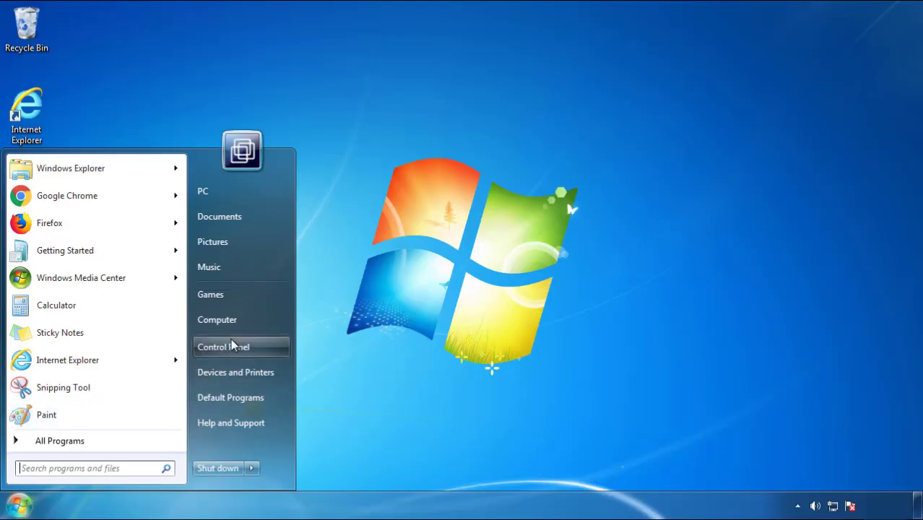
Open Uninstall a program and sort by Installed On, newest first, putting SearchMine 2.00 on top
left_click(231, 344)
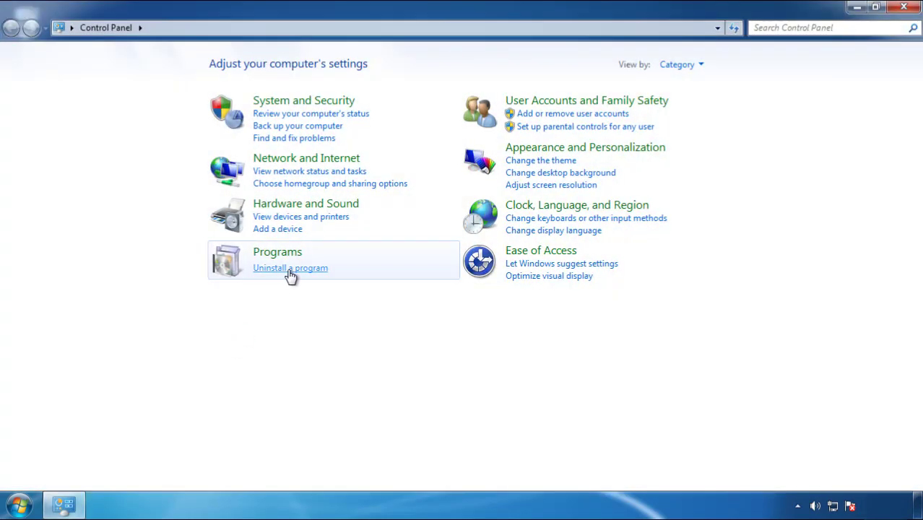
left_click(289, 270)
left_click(541, 137)
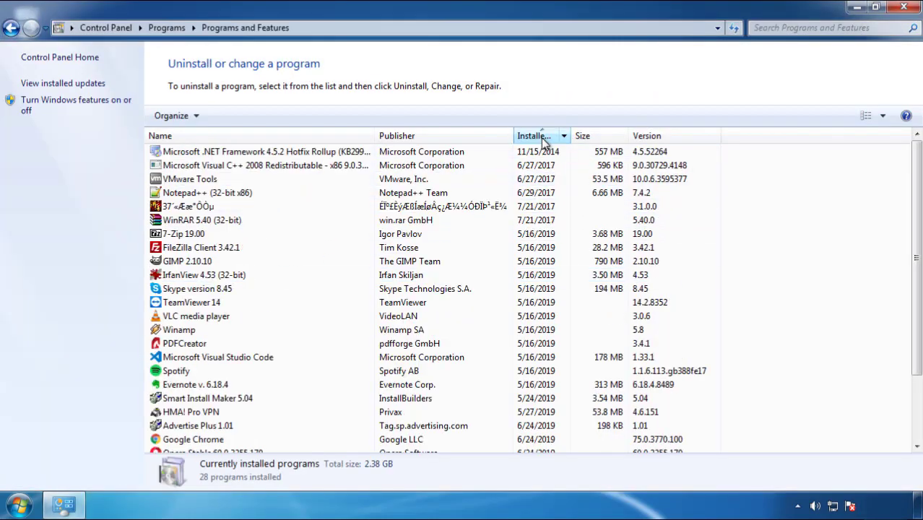
left_click(541, 137)
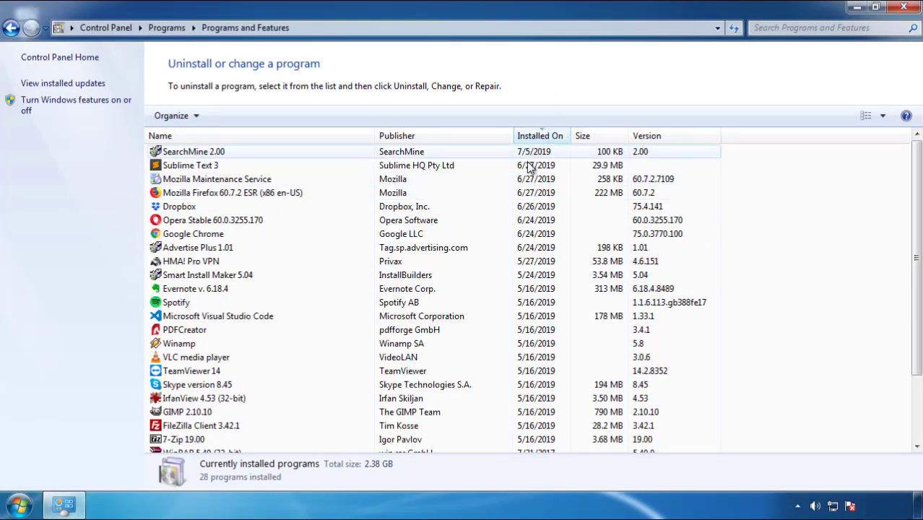
Uninstall SearchMine 2.00, confirming the removal and finishing its uninstaller wizard
left_click(193, 153)
left_click(230, 116)
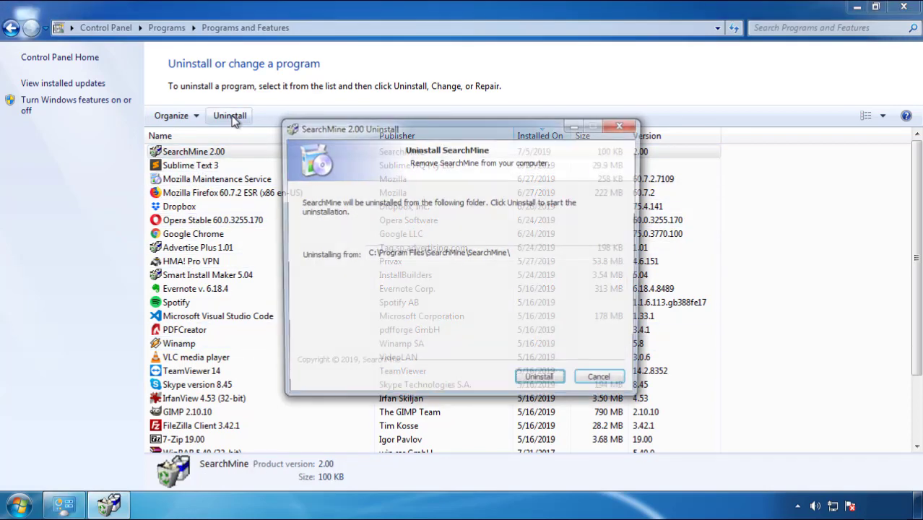
left_click(537, 383)
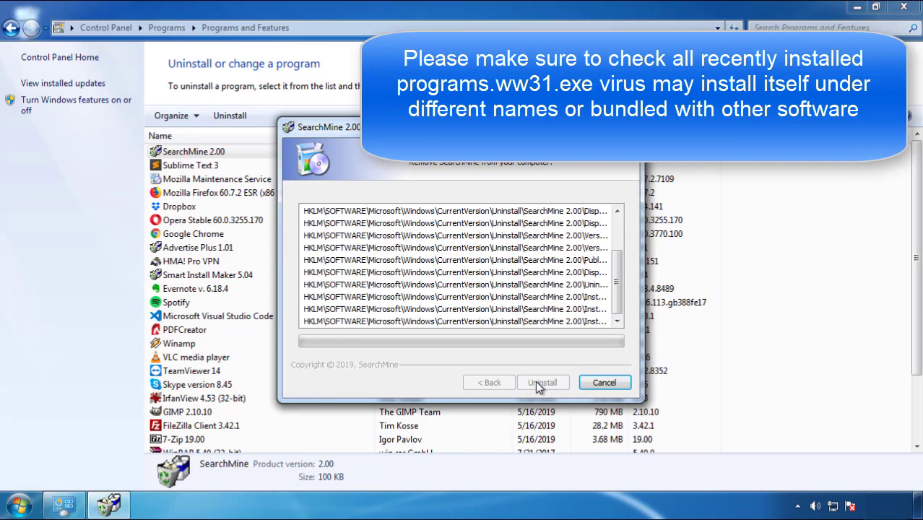
left_click(540, 382)
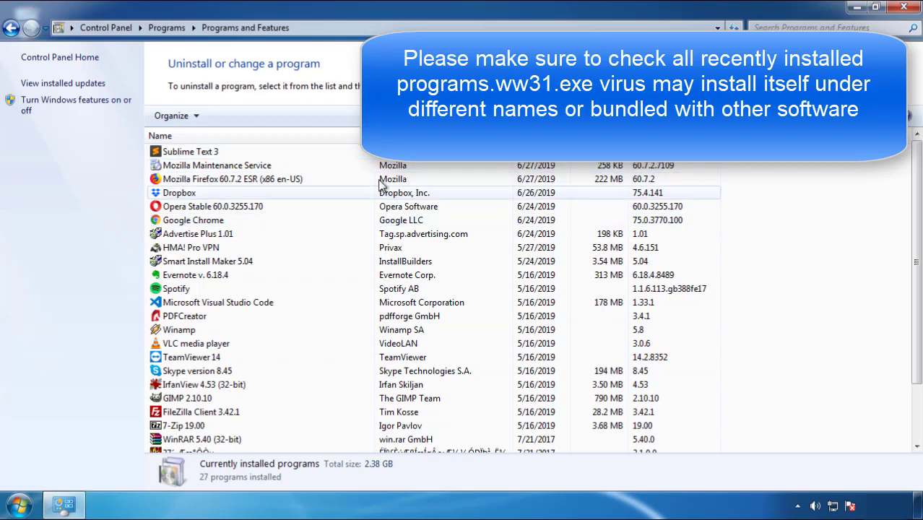
Close Programs and Features and restart Windows from the Start menu's shut-down options
left_click(904, 9)
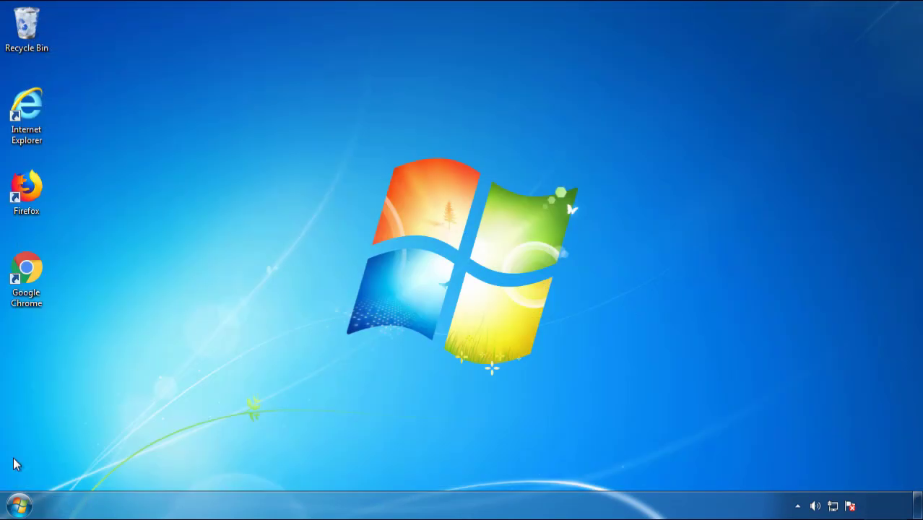
left_click(19, 506)
left_click(252, 468)
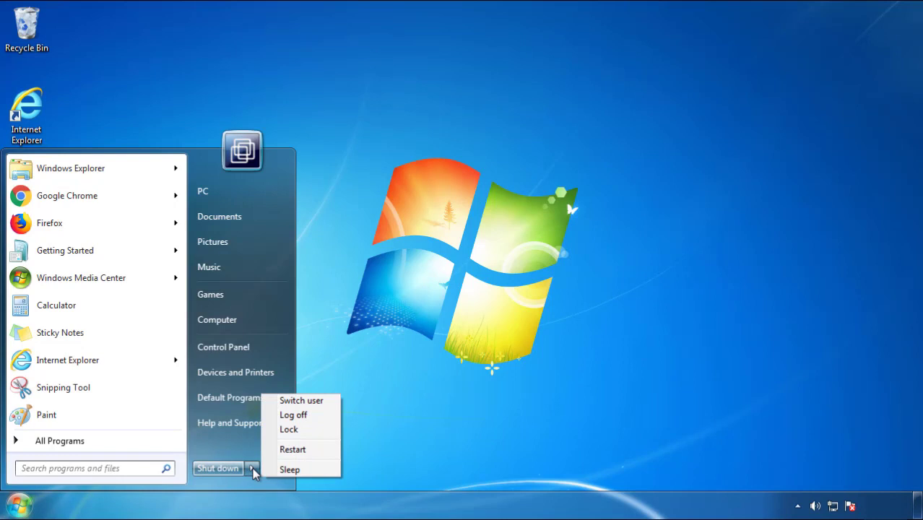
left_click(477, 423)
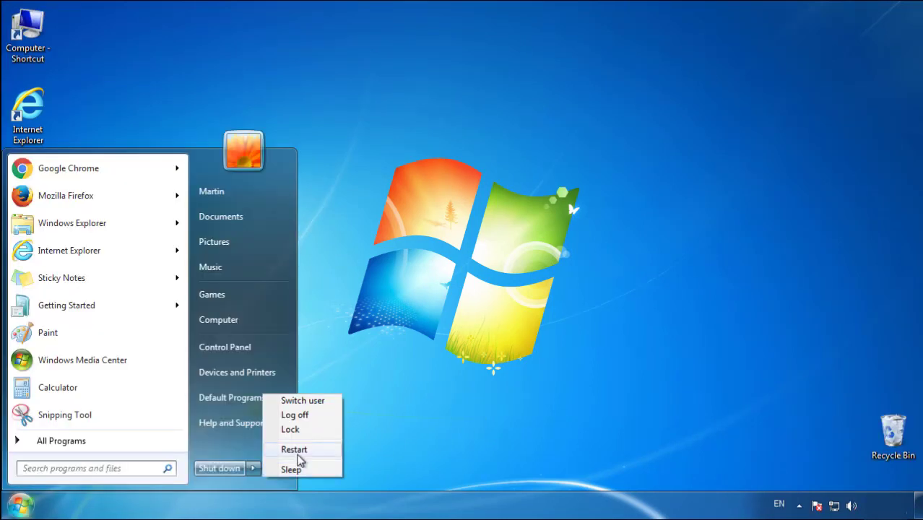
left_click(300, 456)
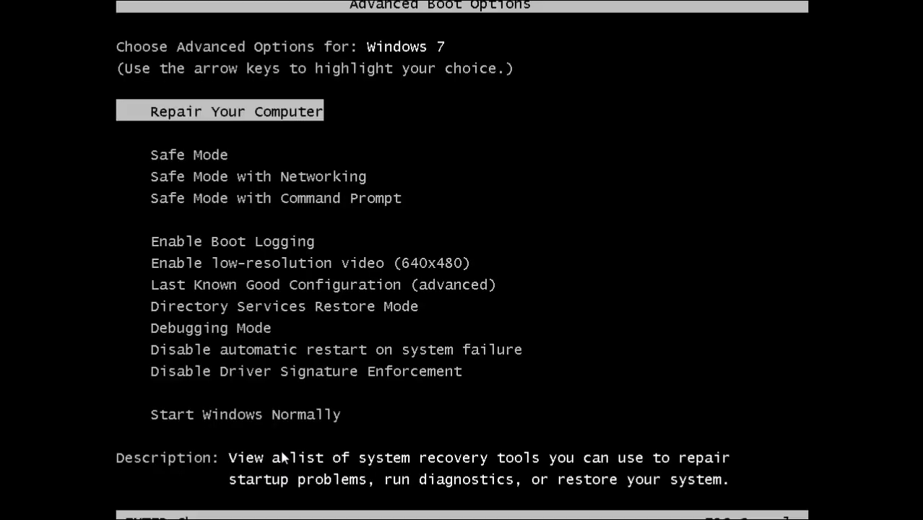
Boot into Safe Mode, launch Firefox, decline the default-browser prompt and show the Menu Bar
key("Down")
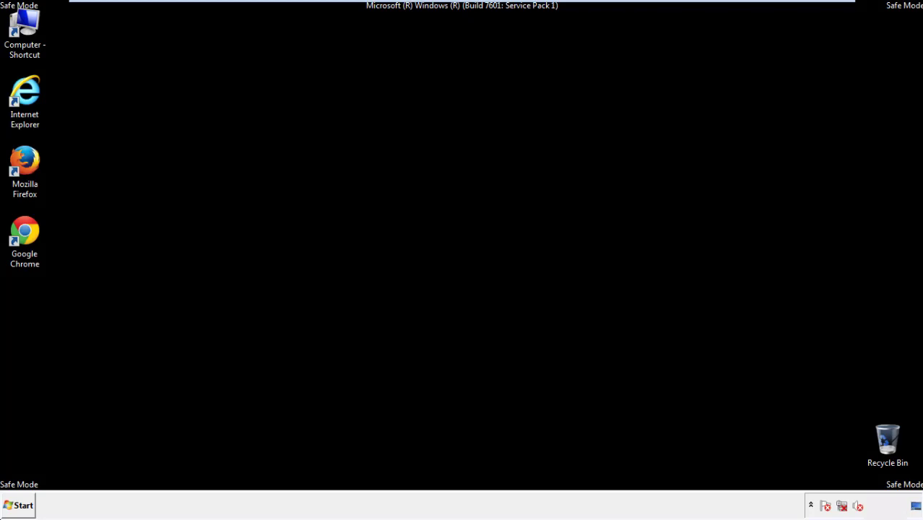
double_click(33, 169)
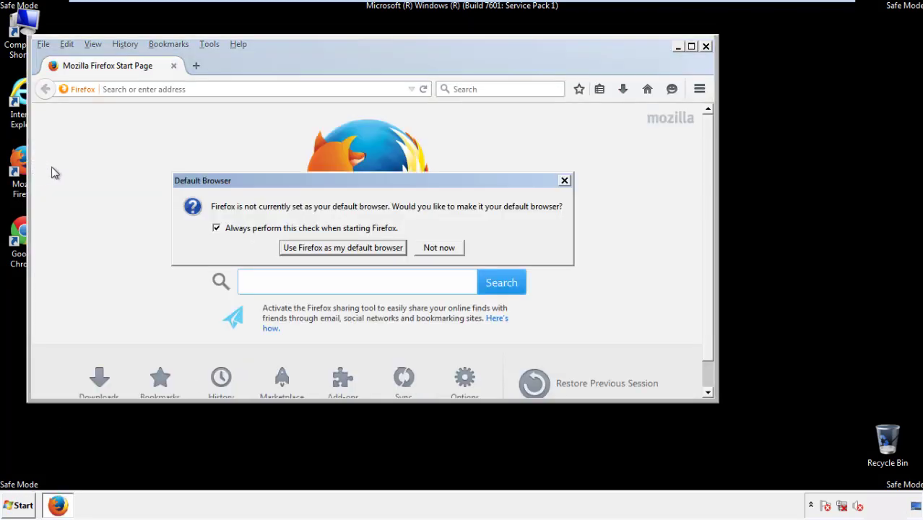
left_click(440, 248)
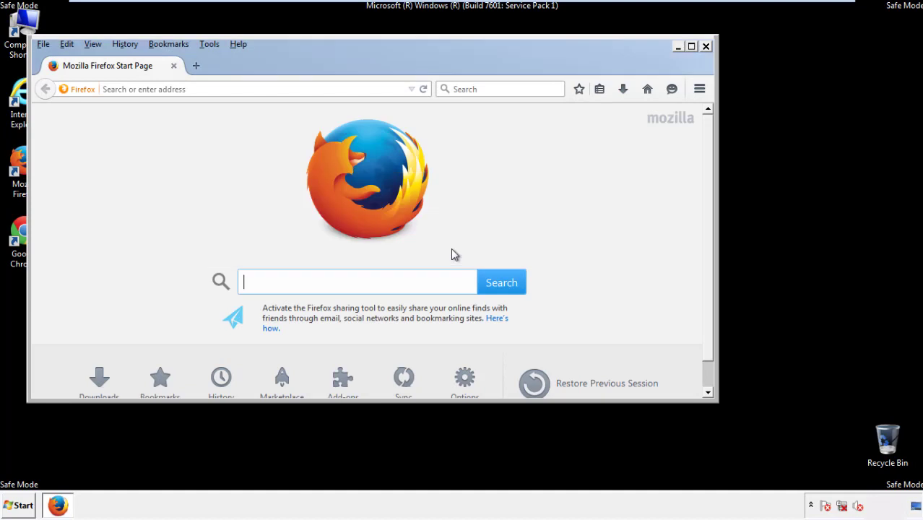
right_click(281, 63)
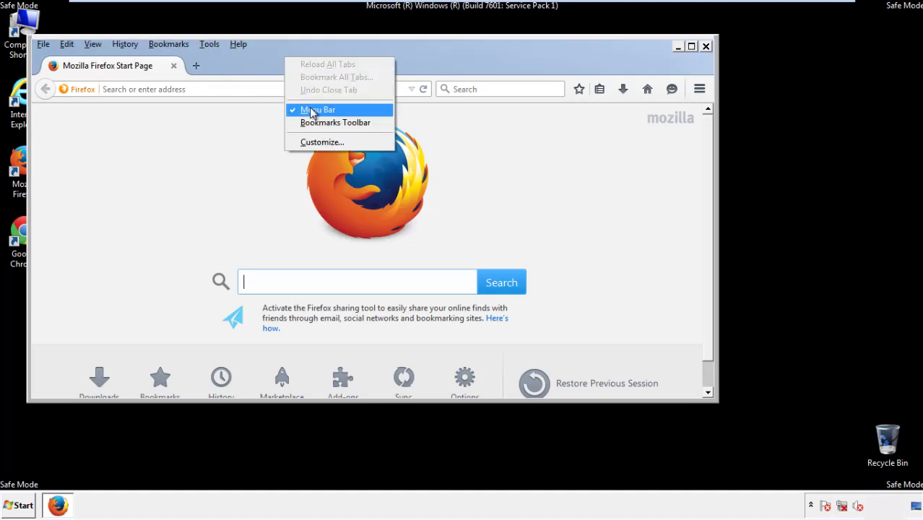
left_click(310, 109)
right_click(290, 60)
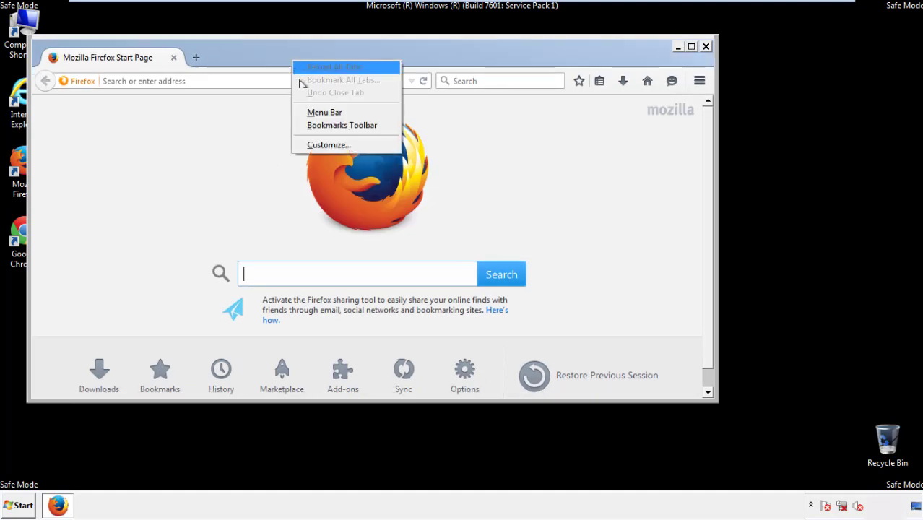
left_click(310, 113)
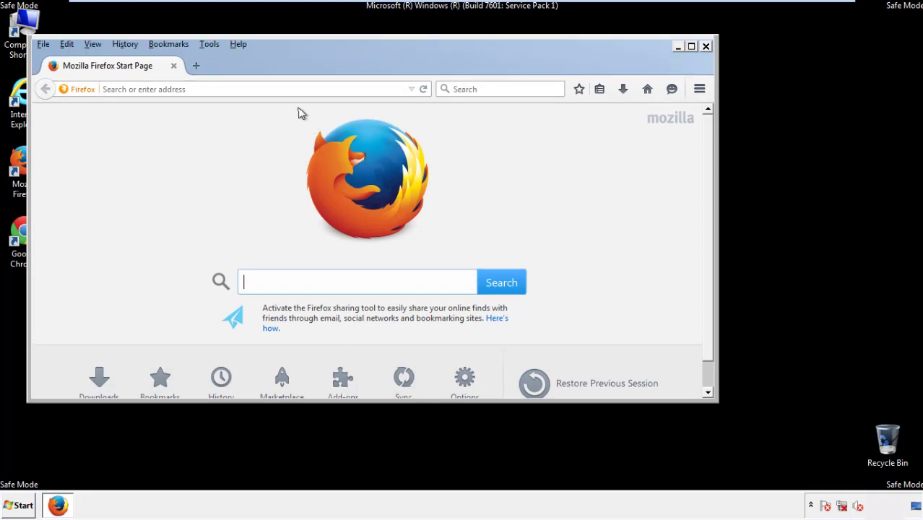
Set Clear Recent History to Everything with Offline Website Data and Site Preferences ticked
left_click(130, 45)
left_click(141, 72)
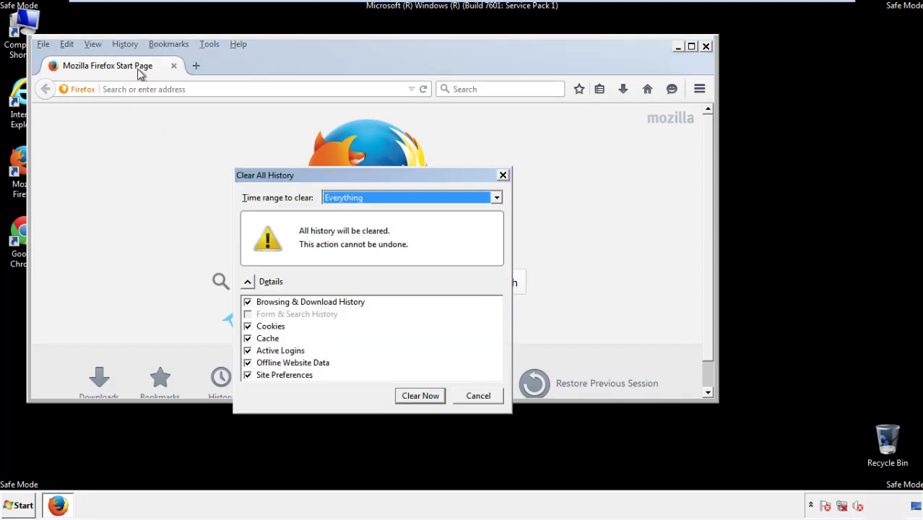
left_click(344, 201)
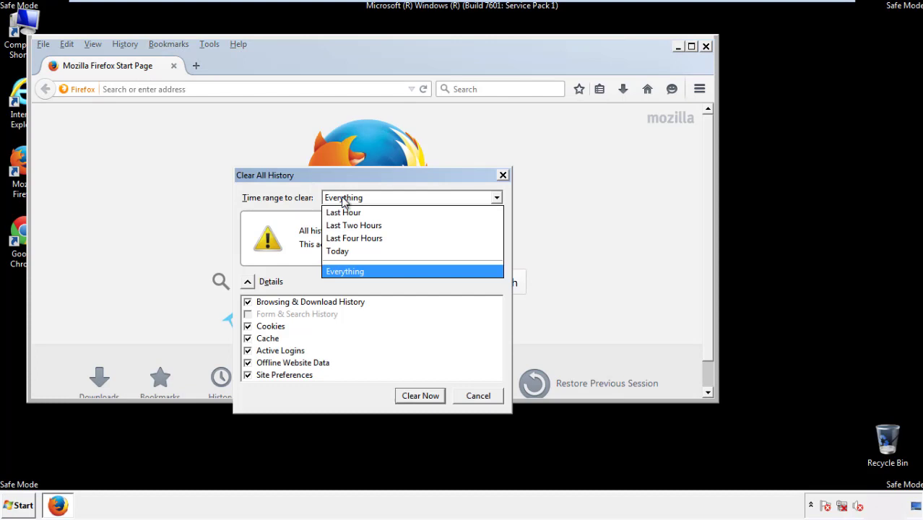
left_click(345, 270)
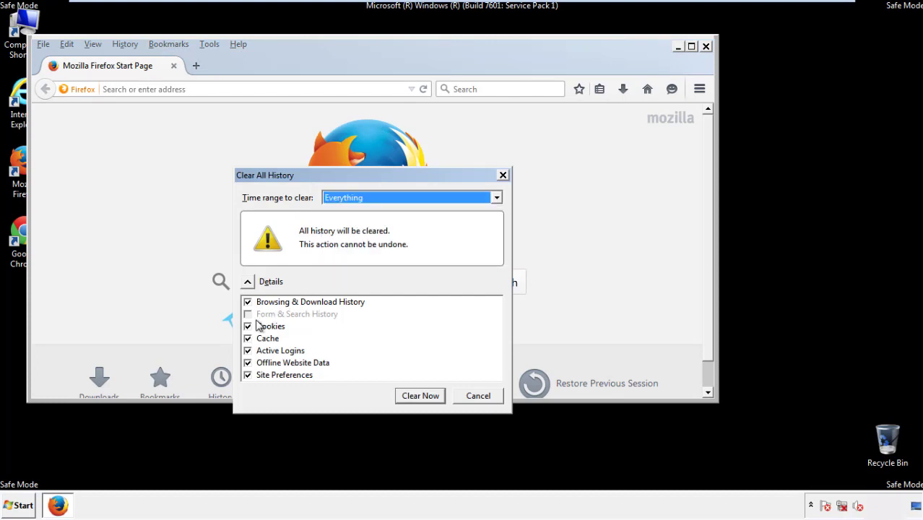
left_click(248, 362)
left_click(247, 362)
left_click(248, 375)
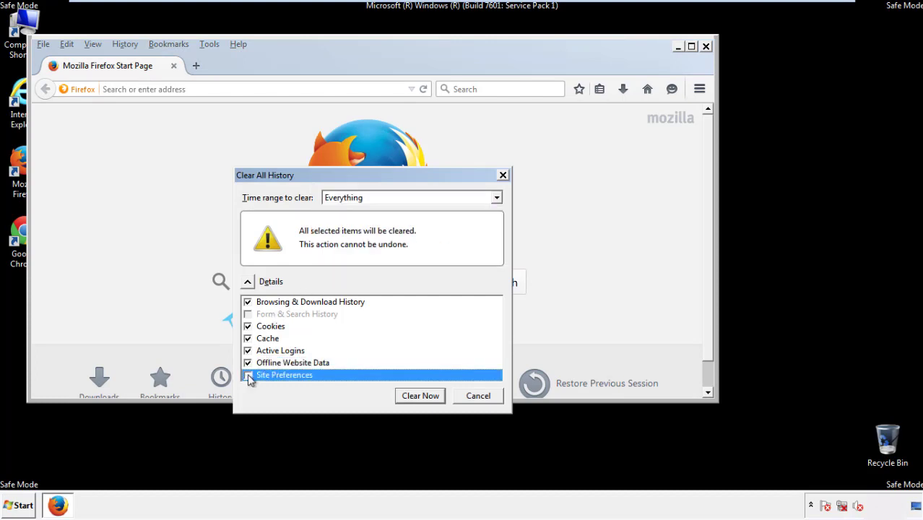
left_click(248, 375)
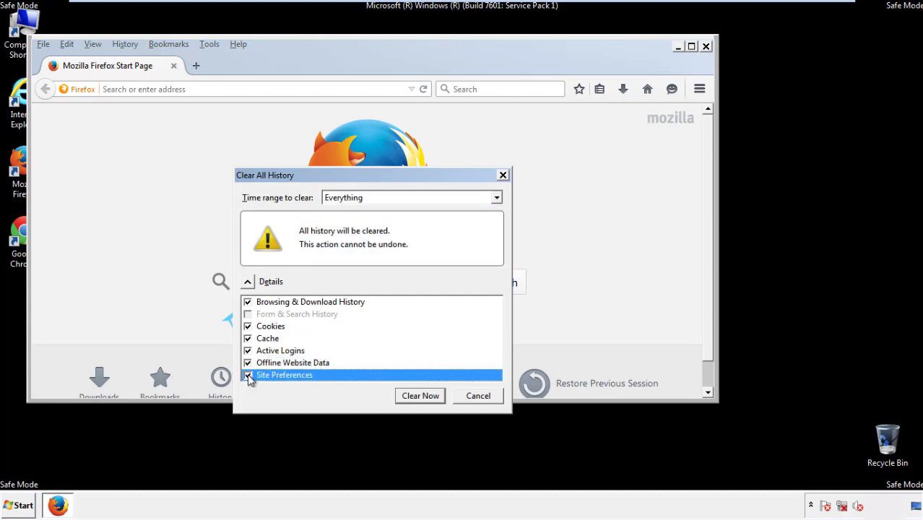
Clear all history now, then refresh Firefox to defaults via Troubleshooting Information and close it
left_click(419, 396)
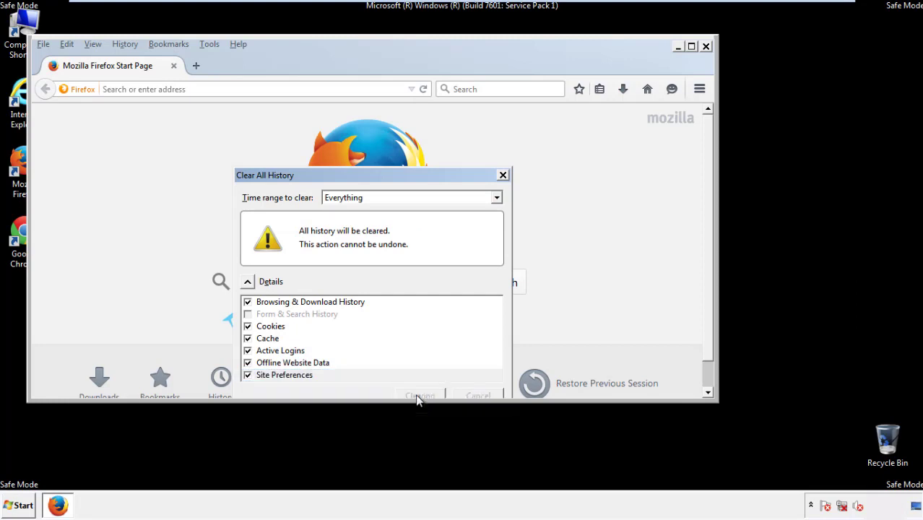
left_click(238, 44)
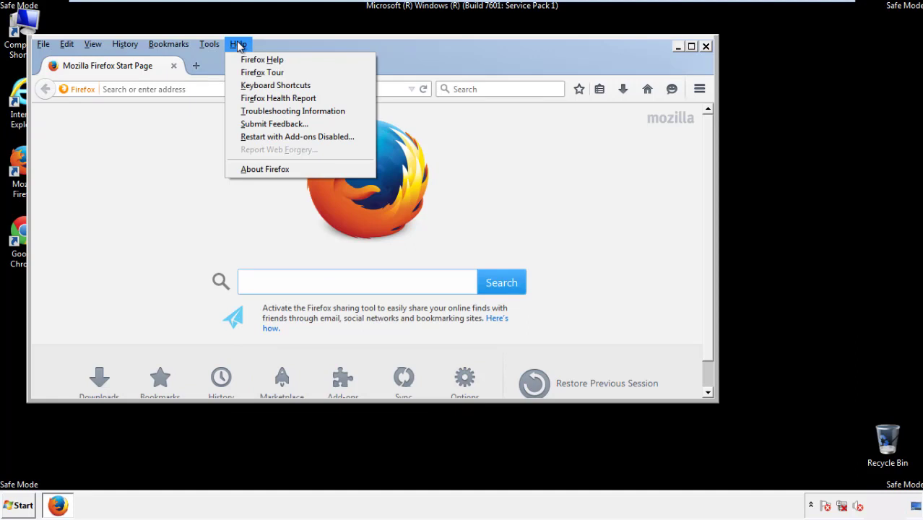
left_click(267, 111)
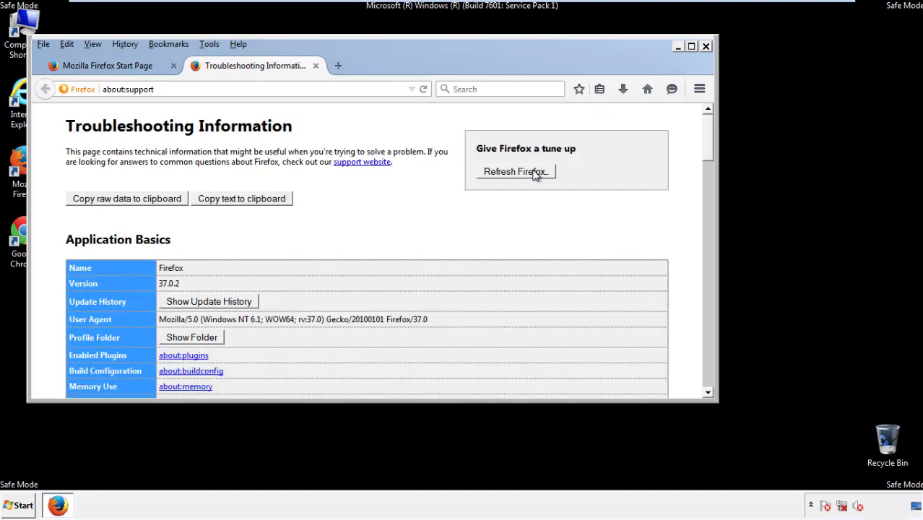
left_click(535, 177)
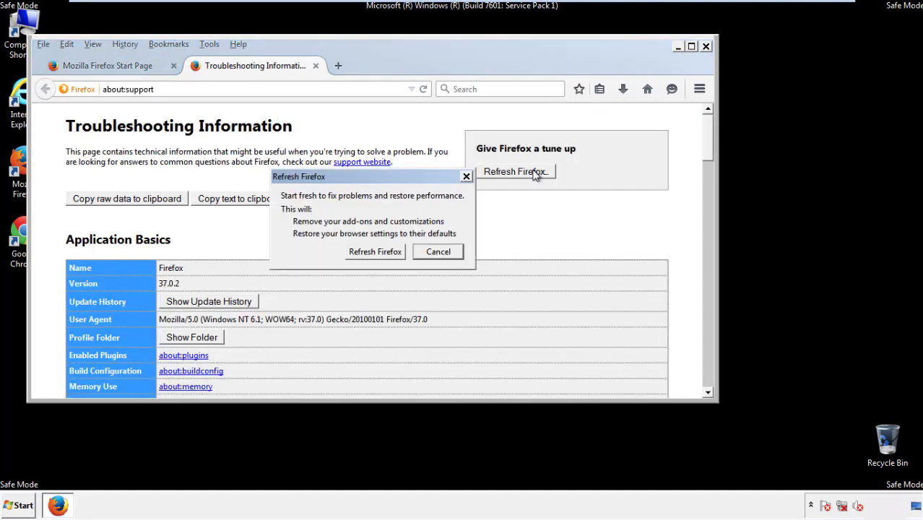
left_click(375, 252)
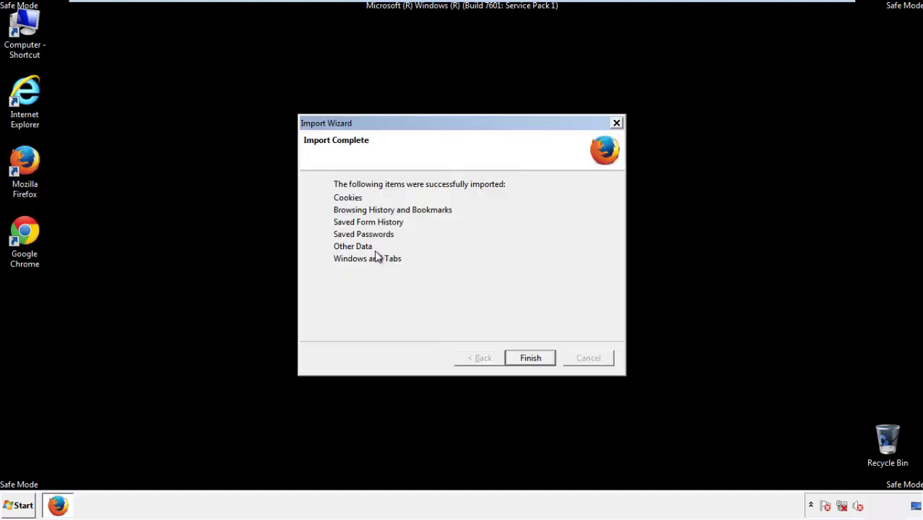
left_click(530, 358)
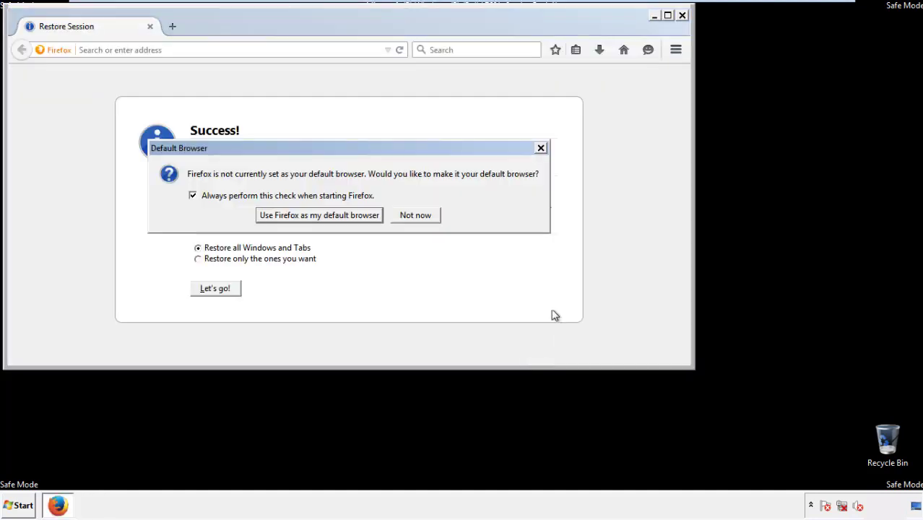
left_click(417, 216)
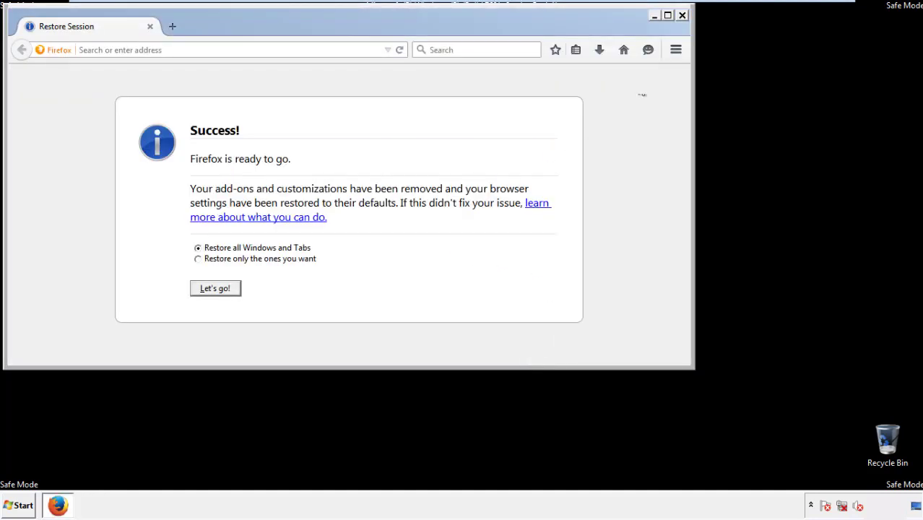
left_click(681, 15)
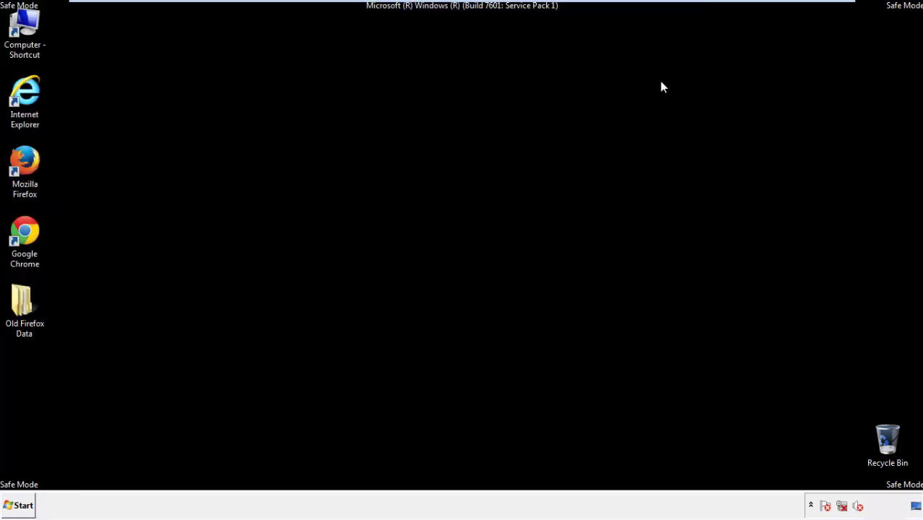
Launch Chrome, stop the default-browser prompt permanently, and go to History through Settings
left_click(22, 230)
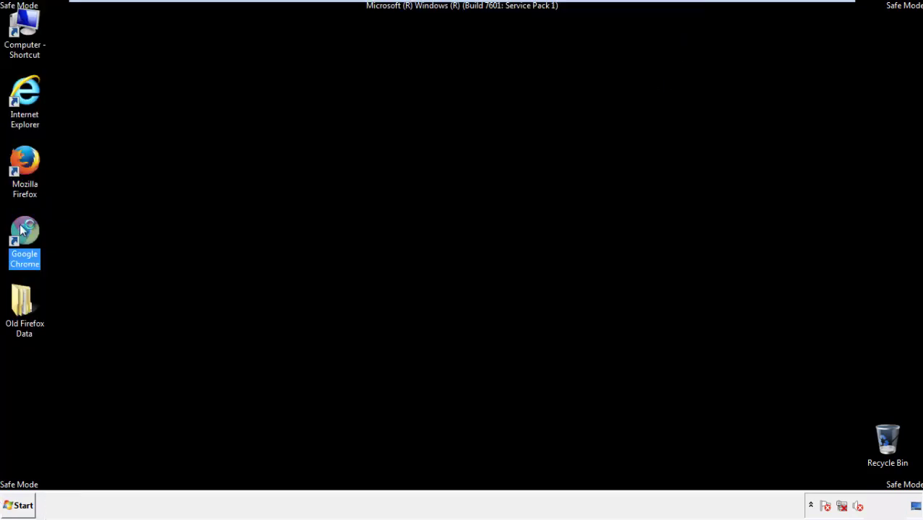
double_click(22, 230)
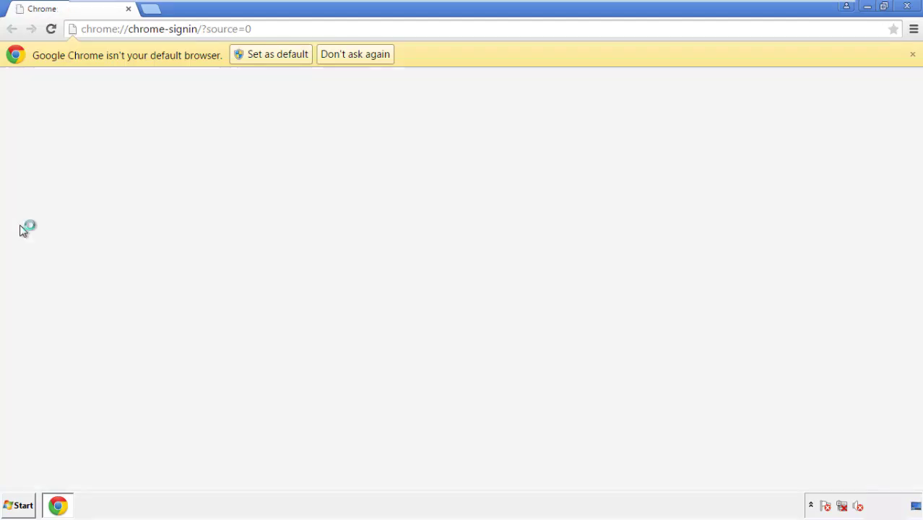
left_click(371, 58)
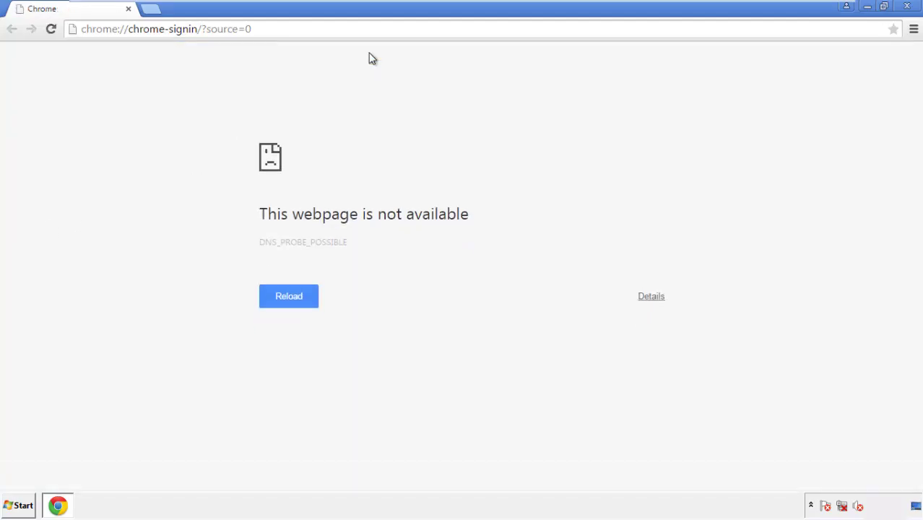
left_click(914, 31)
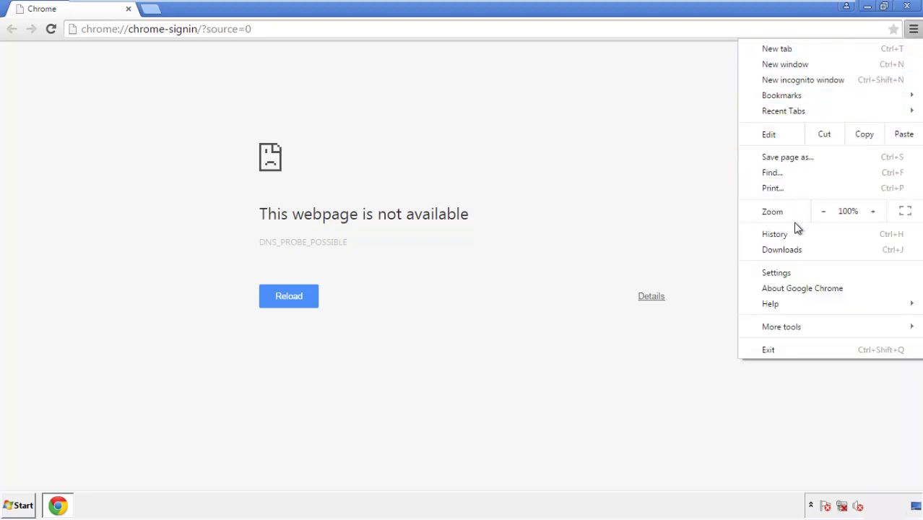
left_click(780, 272)
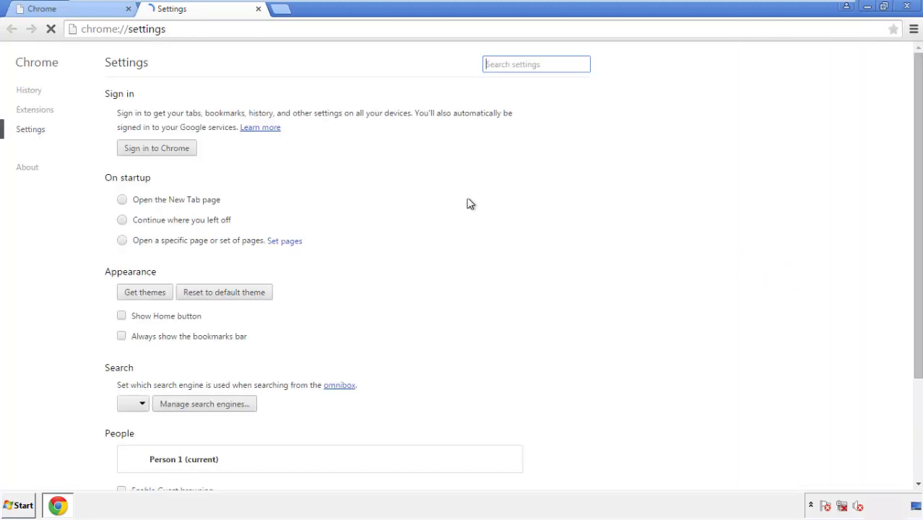
left_click(29, 90)
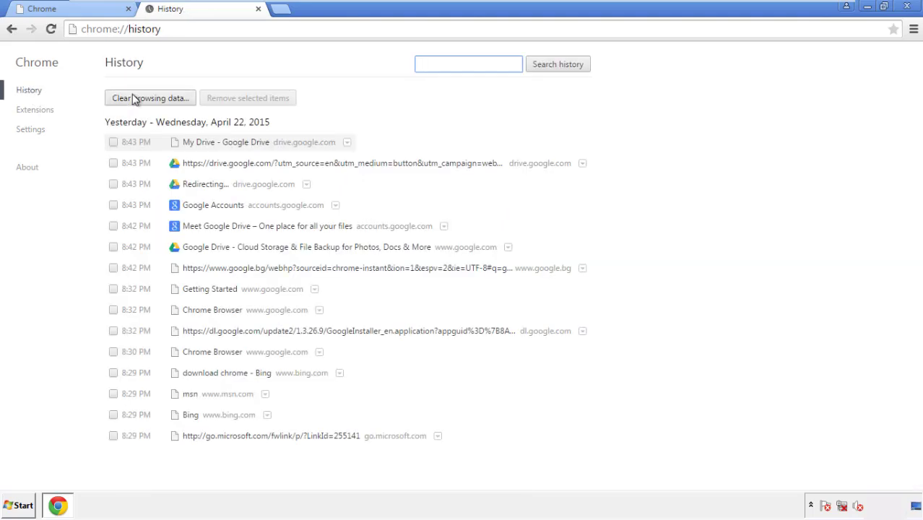
Clear Chrome's browsing data from the beginning of time, including autofill form data
left_click(139, 101)
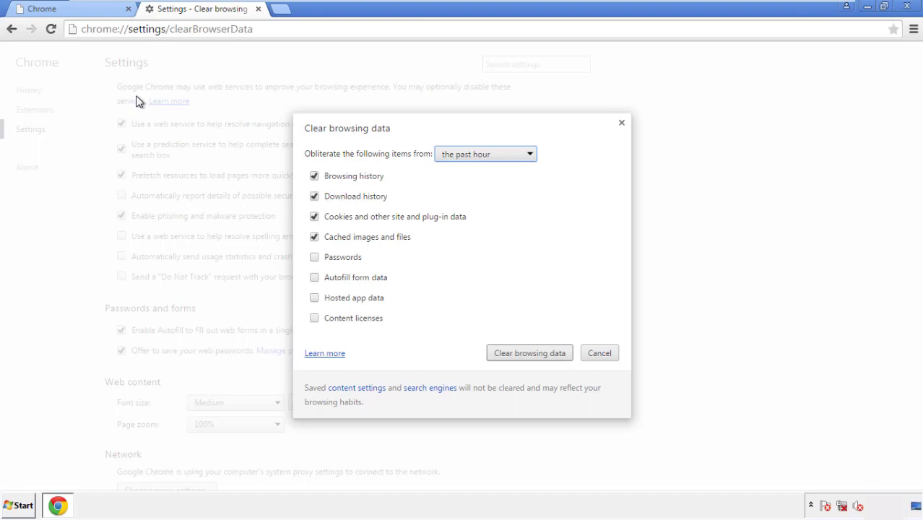
left_click(463, 155)
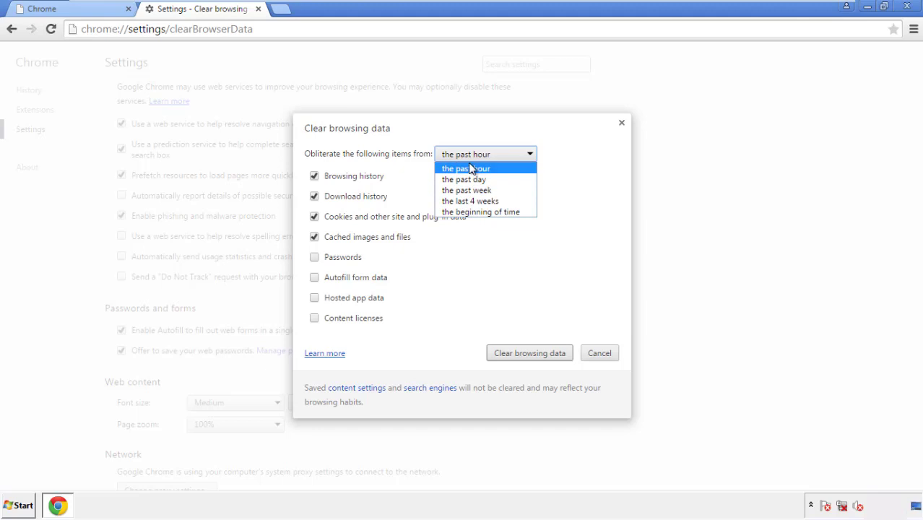
left_click(462, 212)
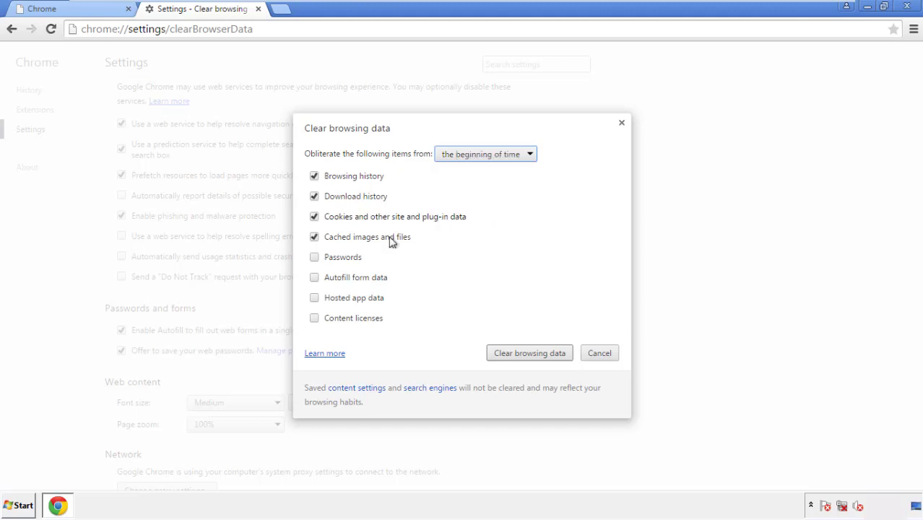
left_click(319, 278)
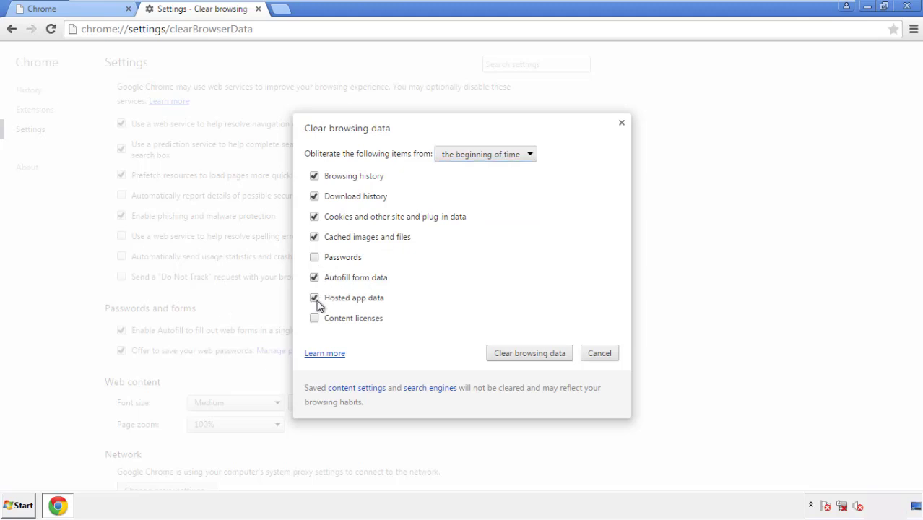
left_click(515, 353)
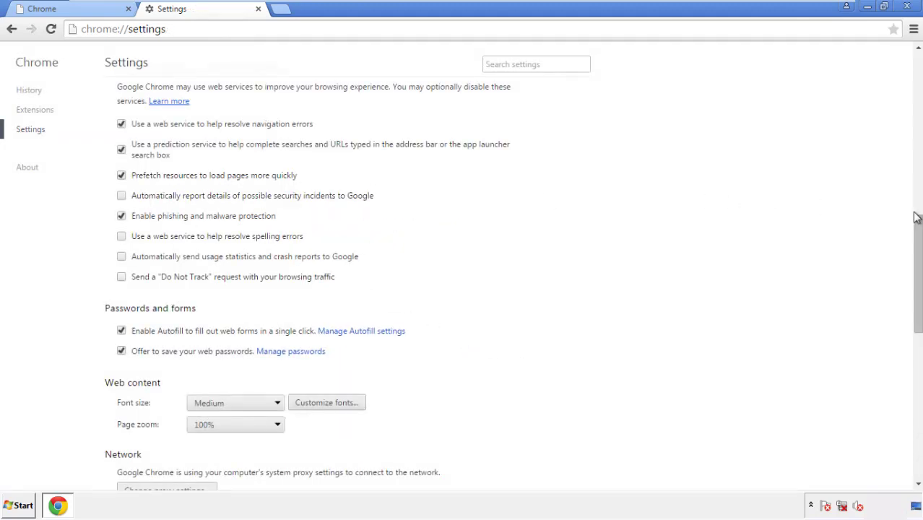
Reset Chrome's settings to their original defaults and close the browser
left_click_drag(915, 216, 911, 402)
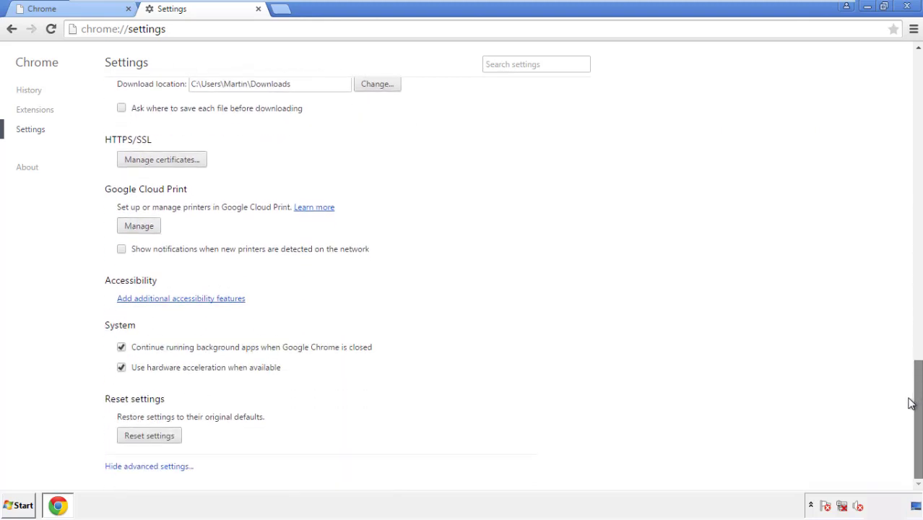
left_click(175, 438)
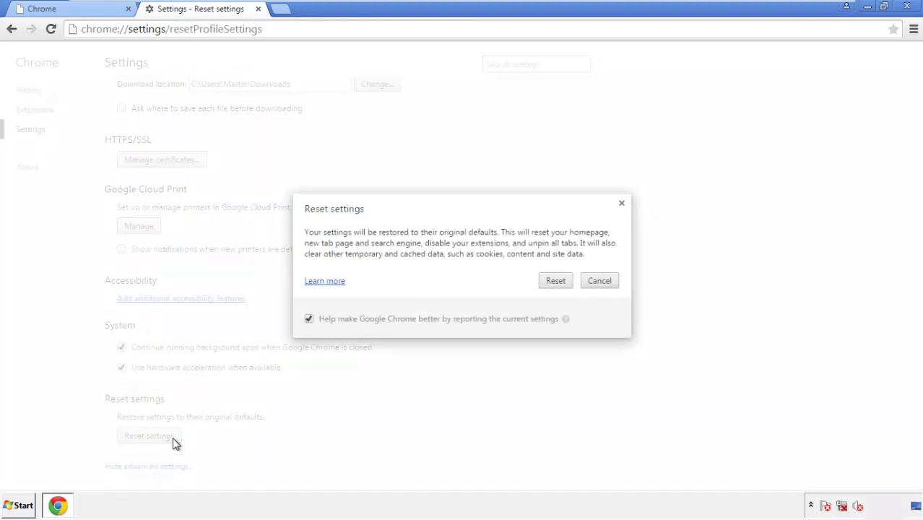
left_click(556, 281)
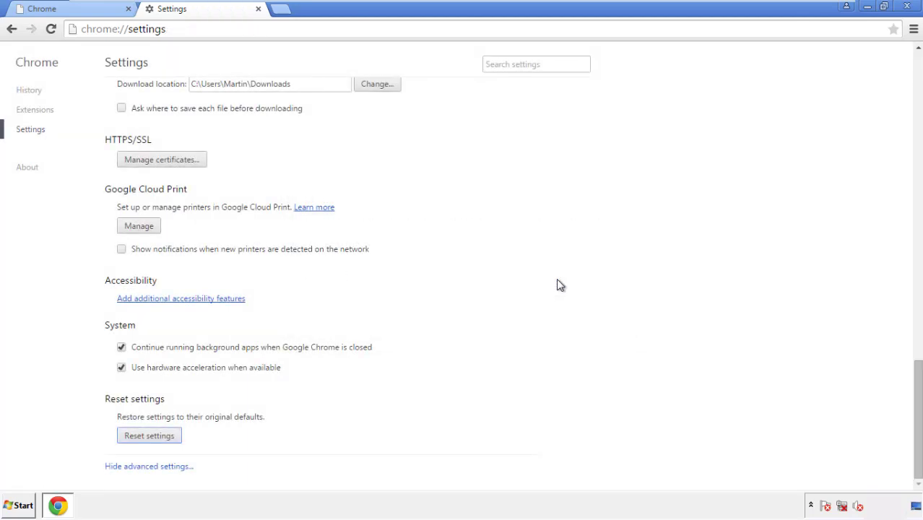
left_click(906, 7)
left_click(498, 234)
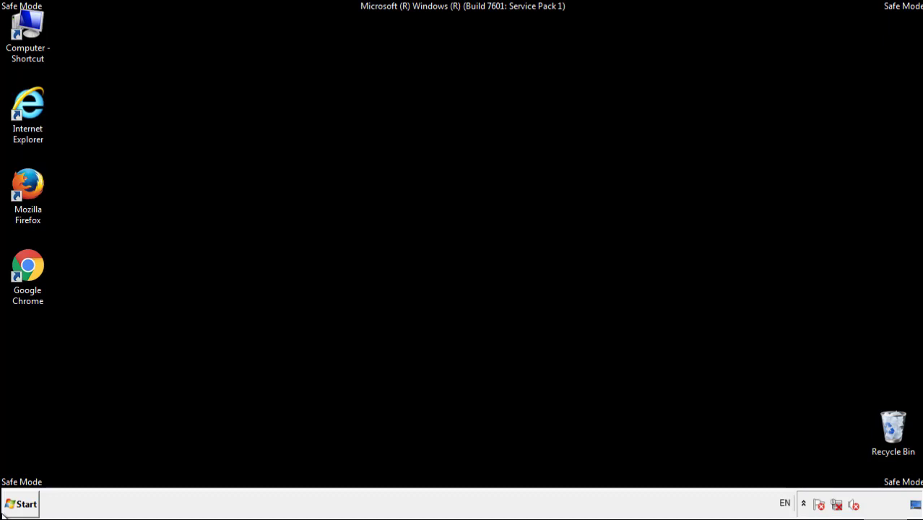
Remove the Search Mine extension in Firefox's Add-ons manager, then close Firefox
double_click(35, 181)
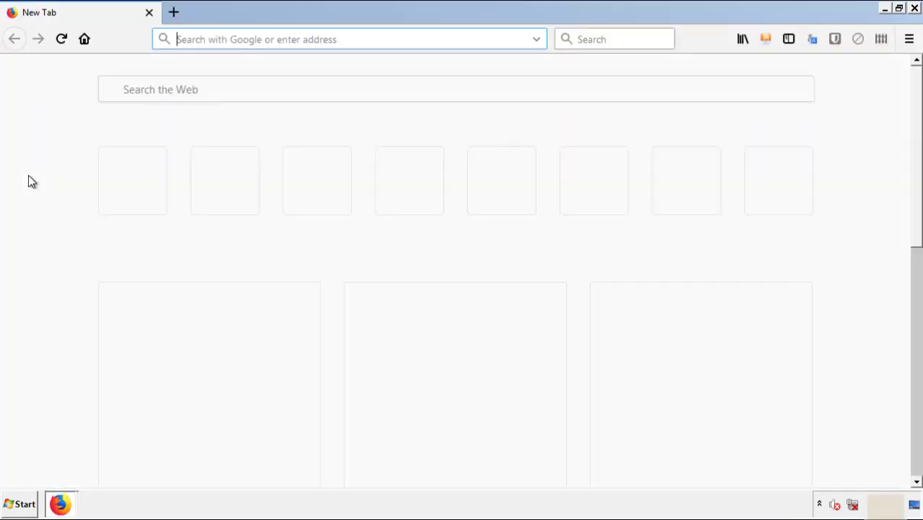
left_click(909, 39)
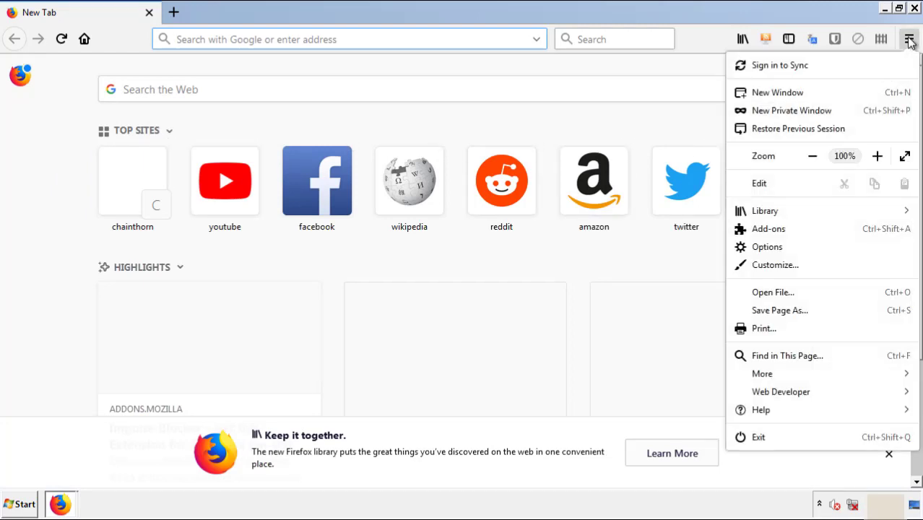
left_click(852, 236)
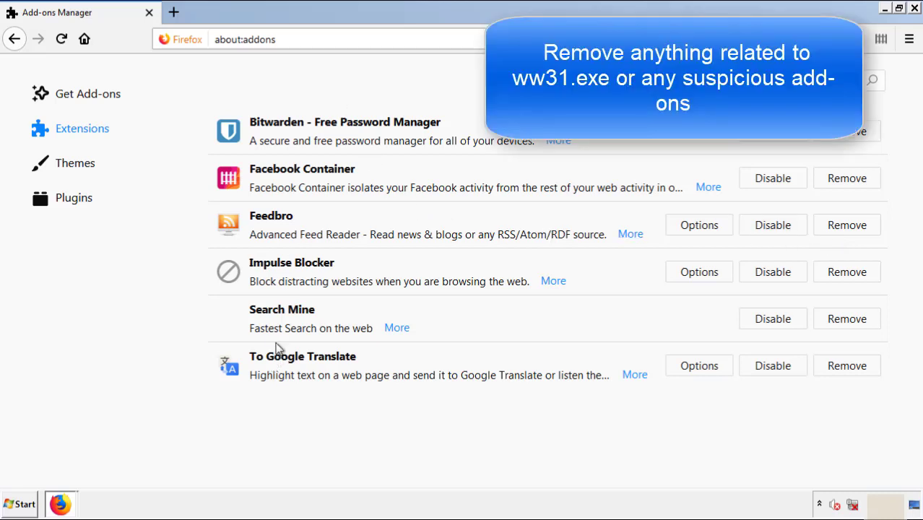
left_click(843, 326)
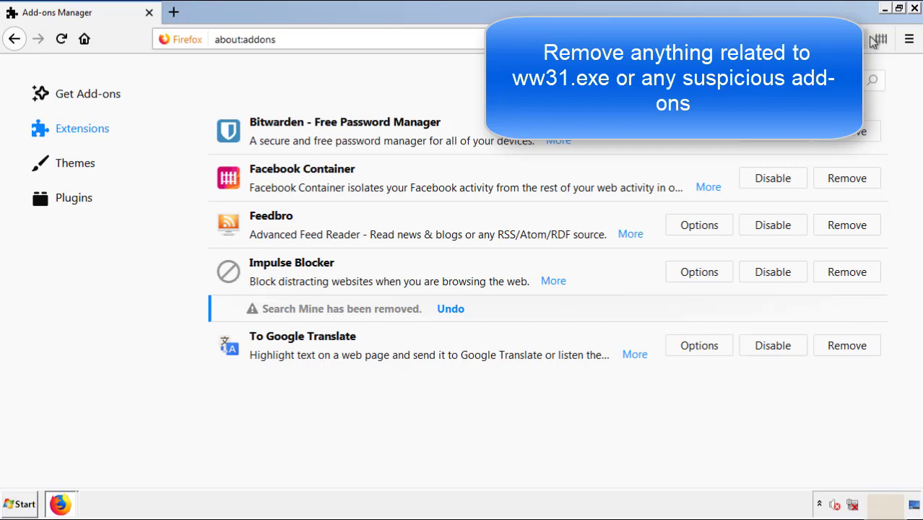
left_click(914, 8)
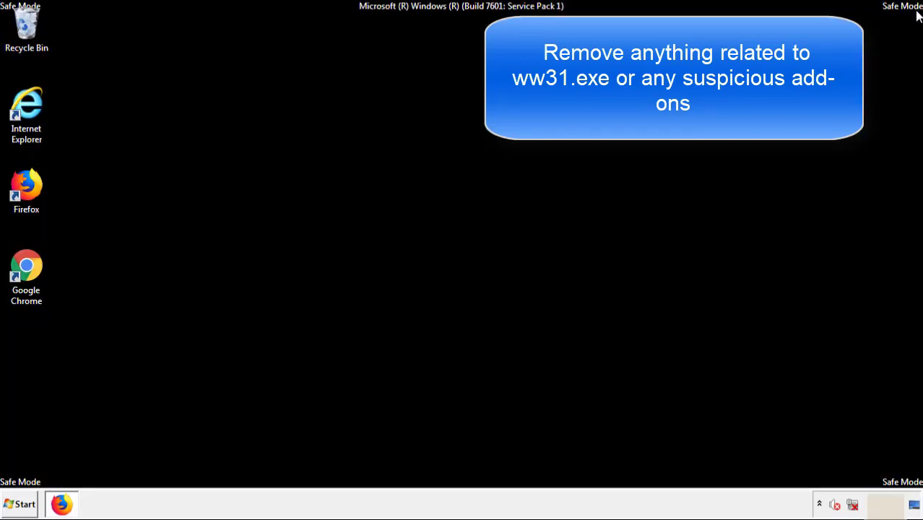
Remove the Search Mine extension from Chrome's Extensions page and confirm the removal
double_click(28, 280)
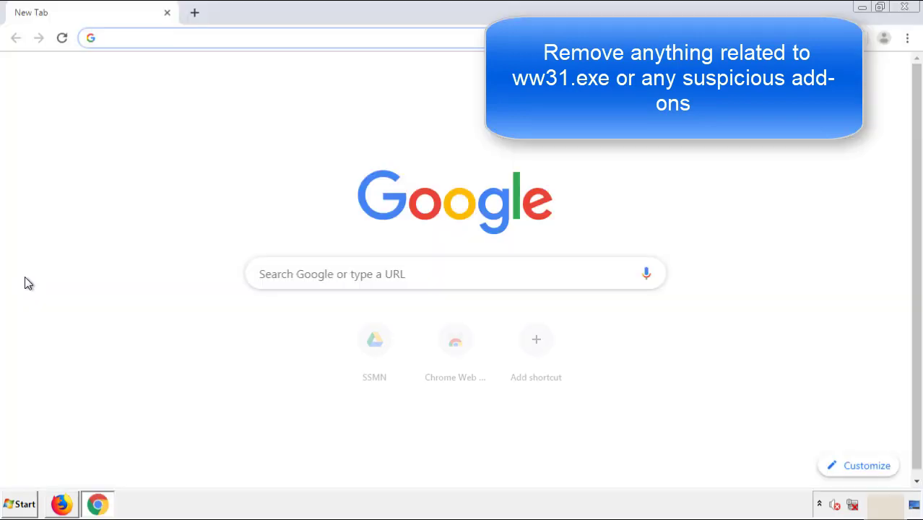
left_click(907, 38)
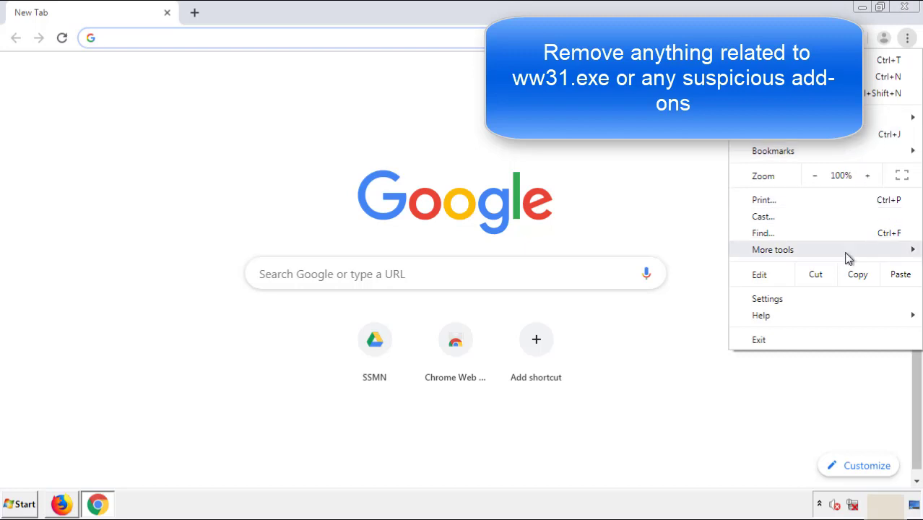
mouse_move(826, 254)
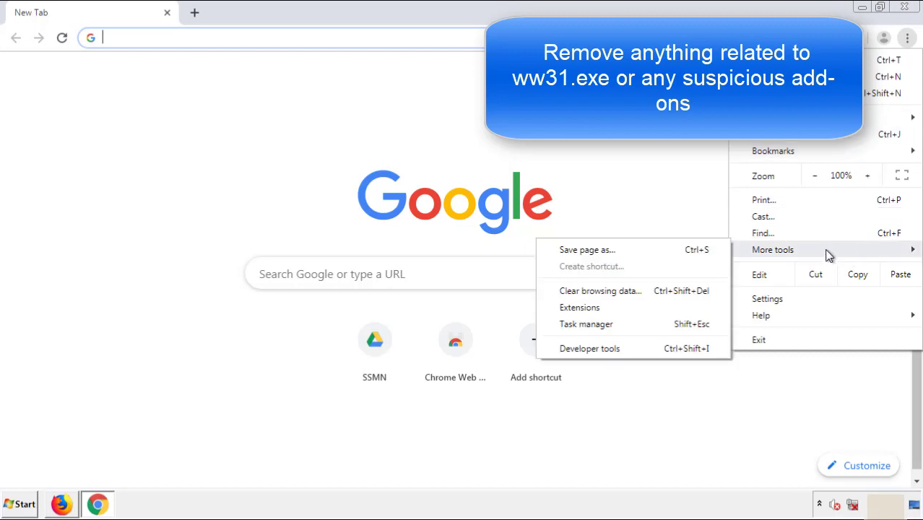
left_click(590, 306)
scroll(261, 236, "down", 5)
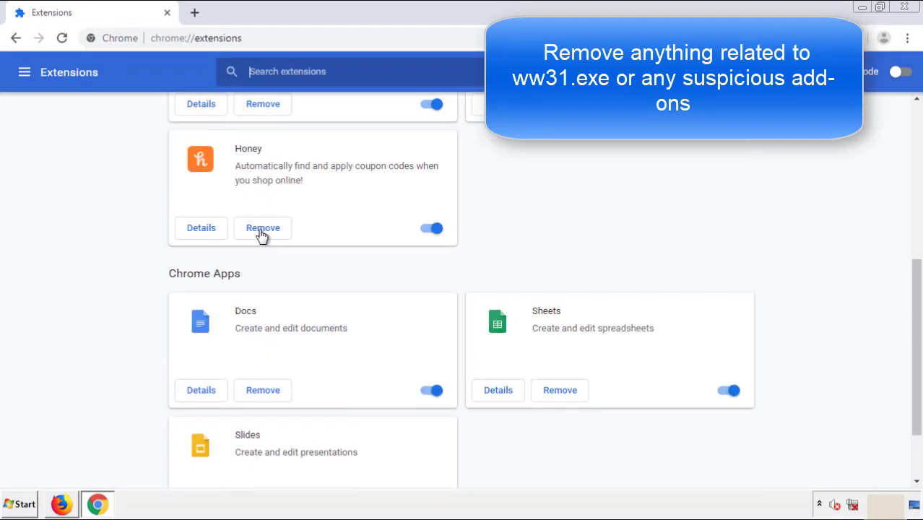
scroll(350, 263, "up", 5)
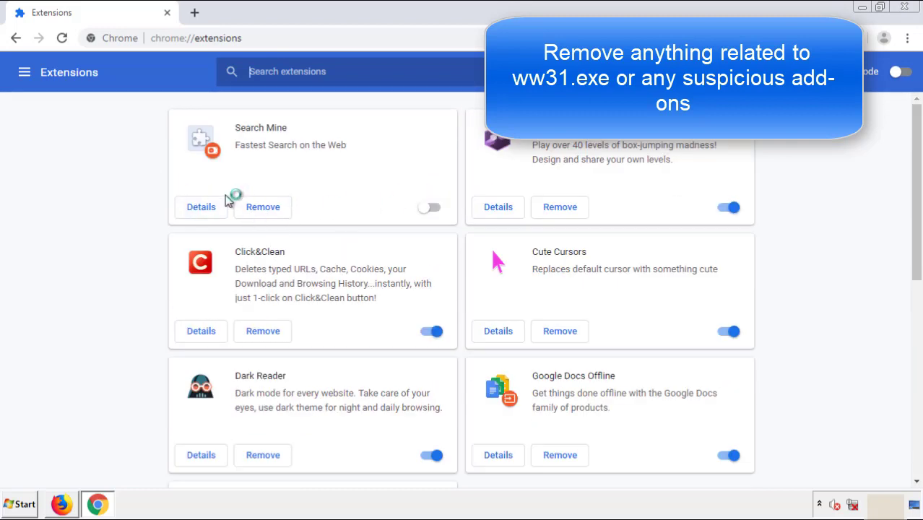
left_click(262, 209)
key("Return")
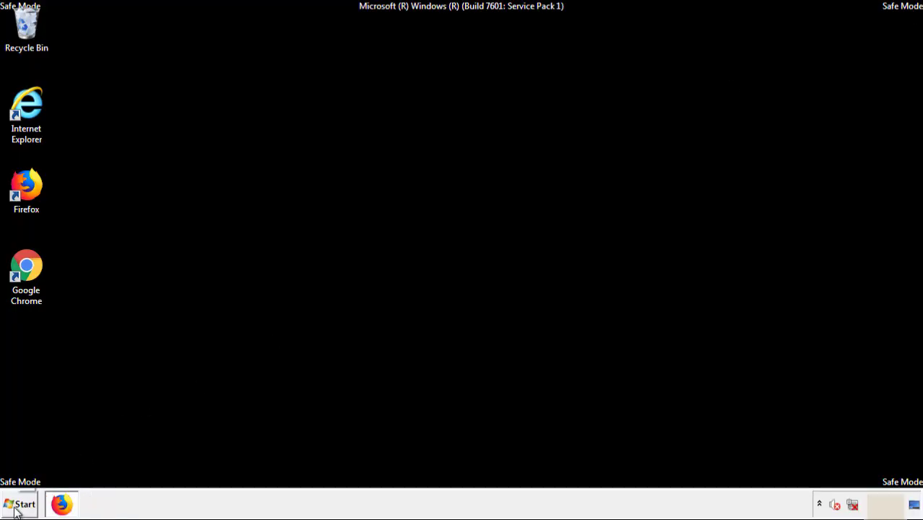
Show the Restart option from the Start menu's Shut down arrow
left_click(18, 504)
left_click(250, 473)
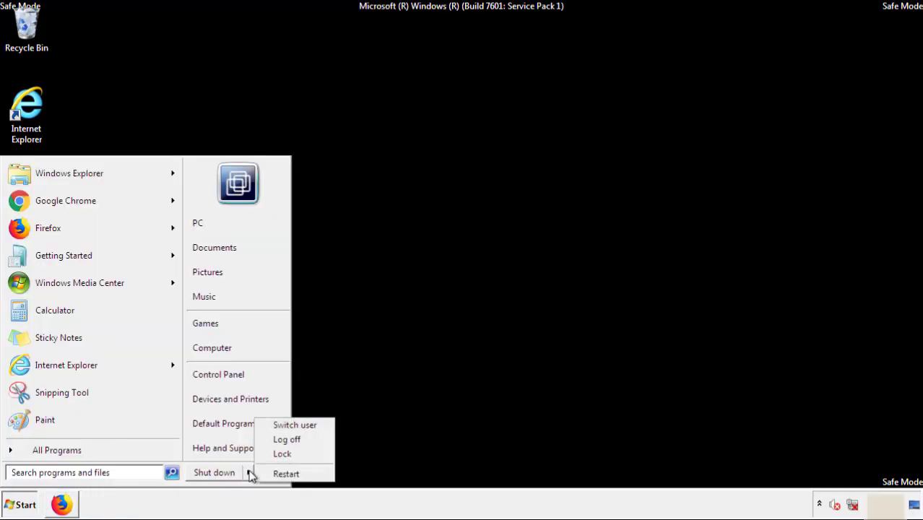